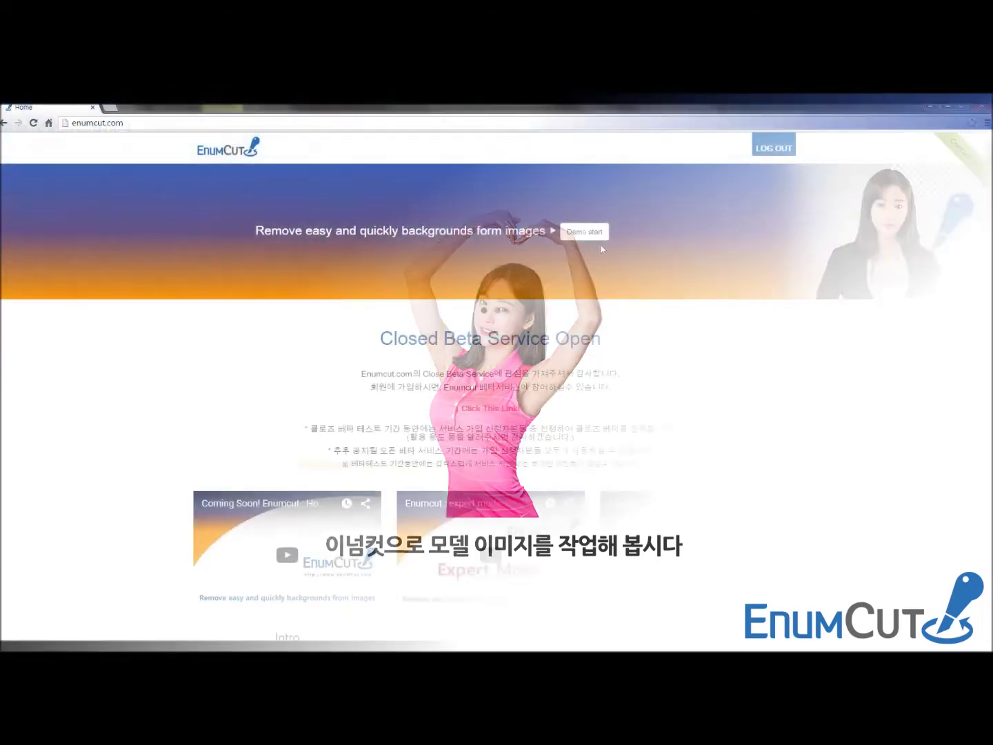
# - Launch the background-removal demo and bring up the file dialog for uploading an image
pyautogui.click(588, 232)
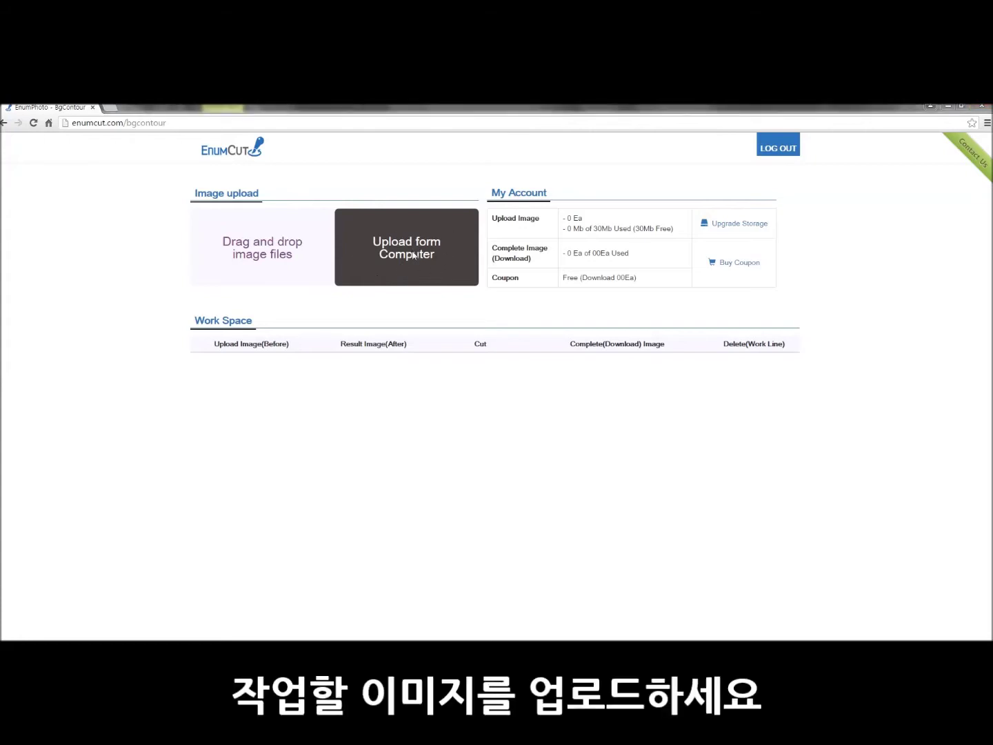
pyautogui.click(414, 257)
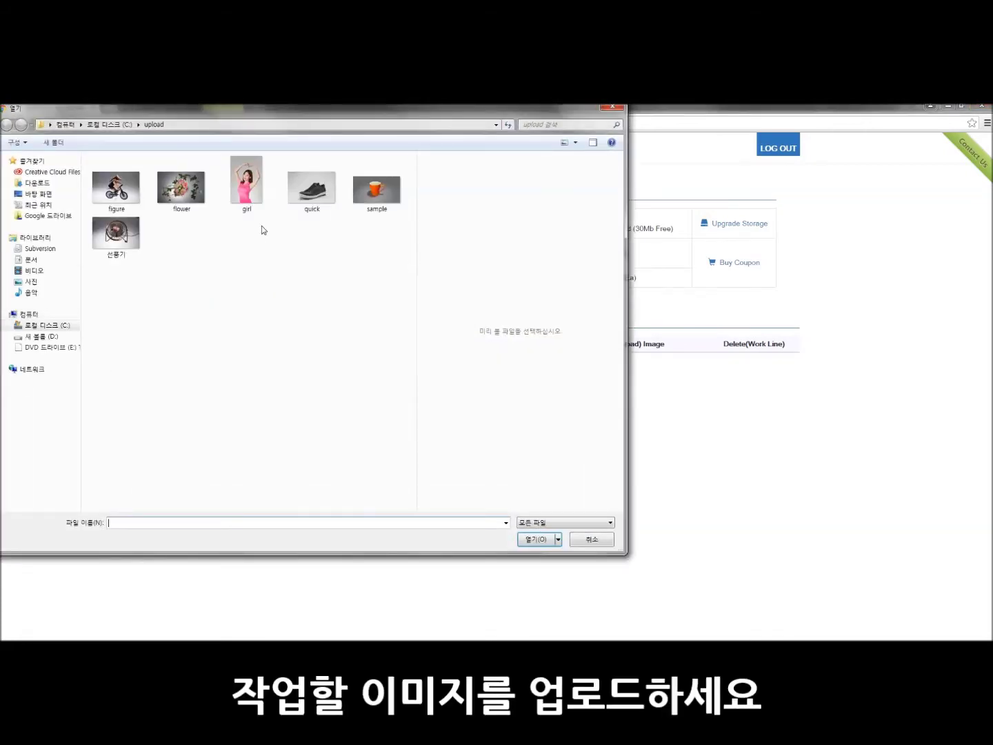
# - Upload the 'girl' photo and open it in the Expert Tool editor
pyautogui.click(247, 183)
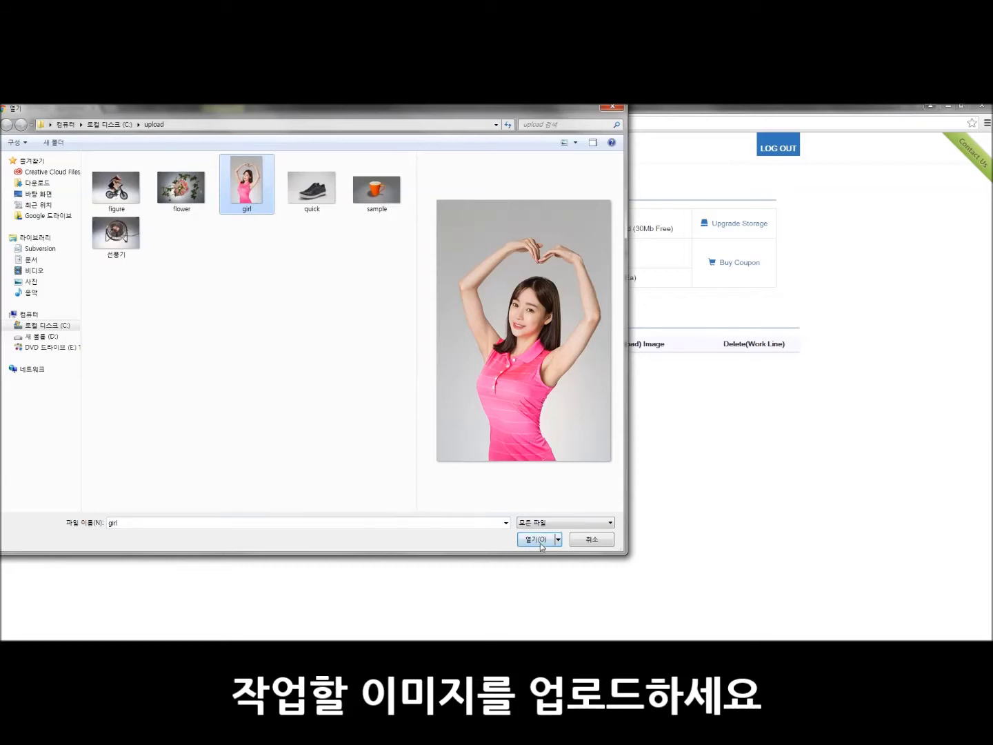
pyautogui.click(541, 542)
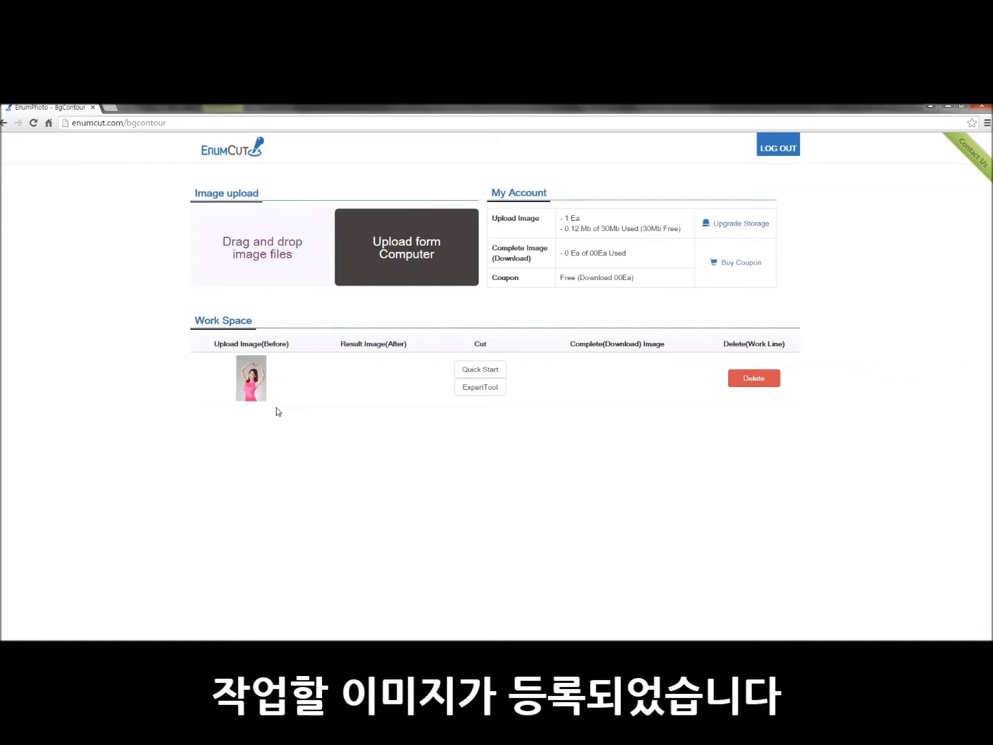
pyautogui.click(467, 388)
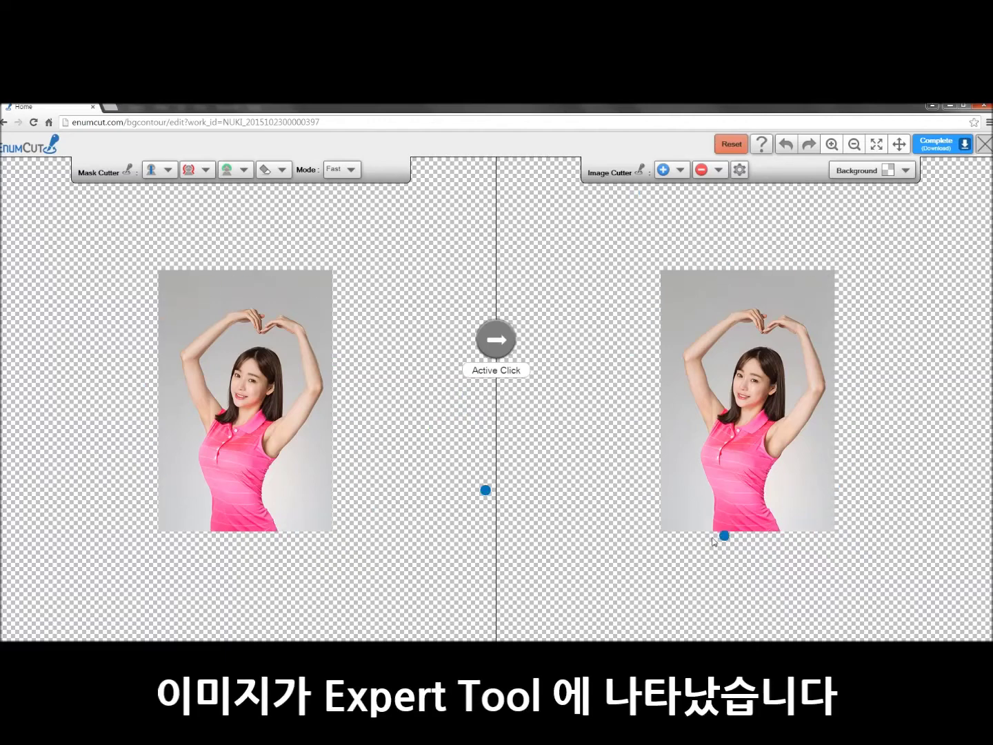
# - Zoom in three steps so the photo is enlarged in both panels
pyautogui.click(831, 145)
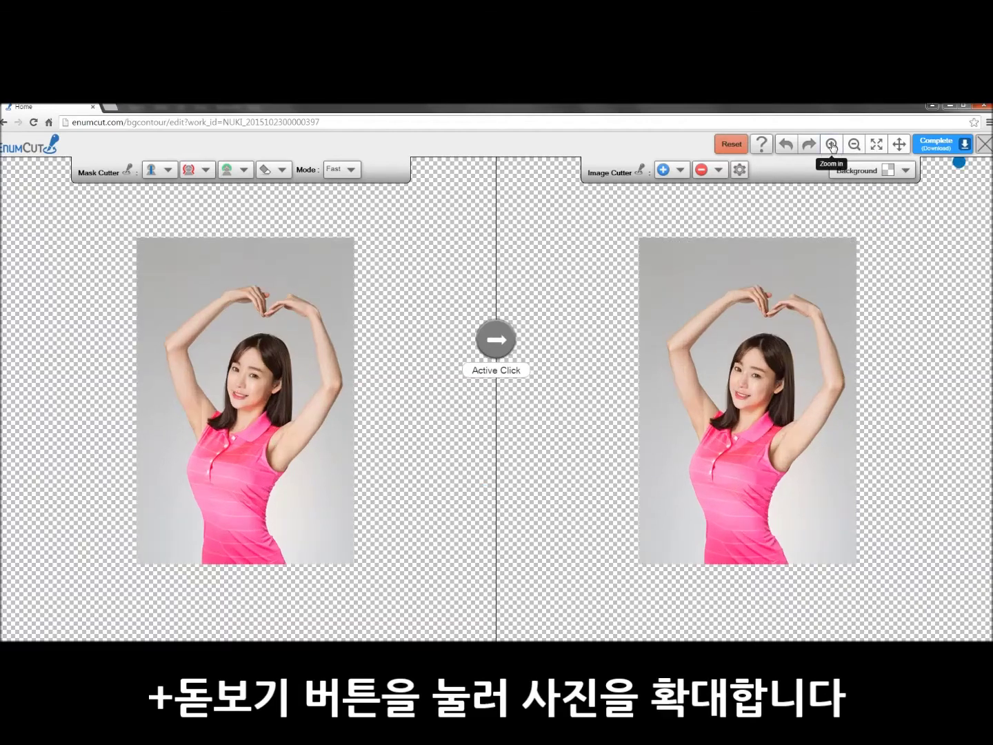
pyautogui.click(831, 145)
pyautogui.click(832, 145)
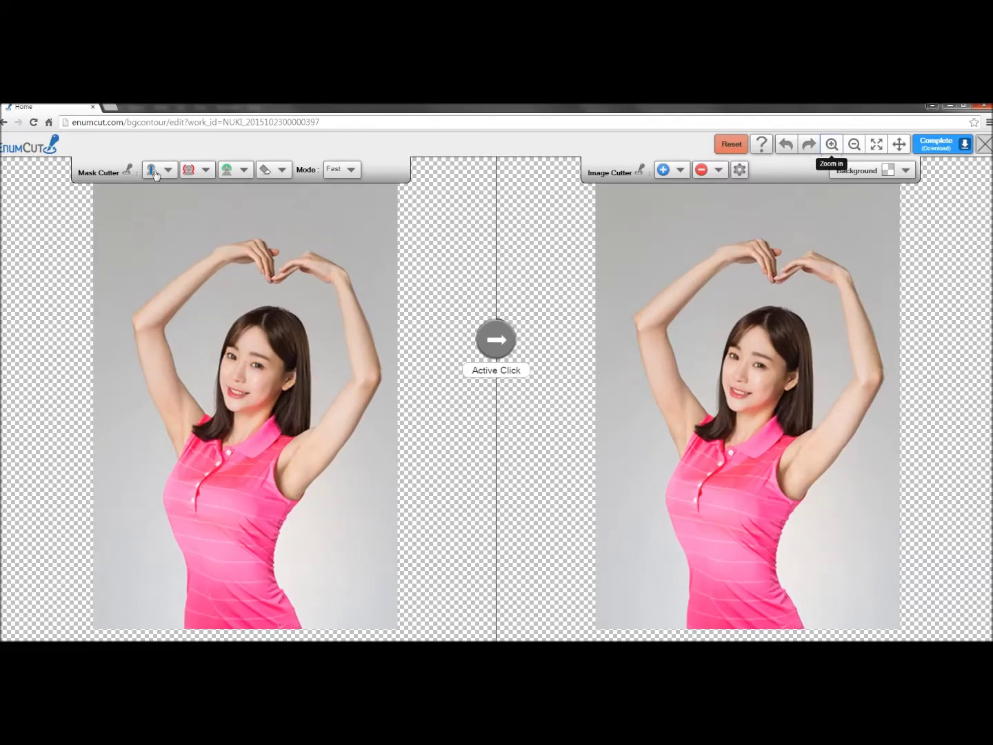
pyautogui.click(168, 173)
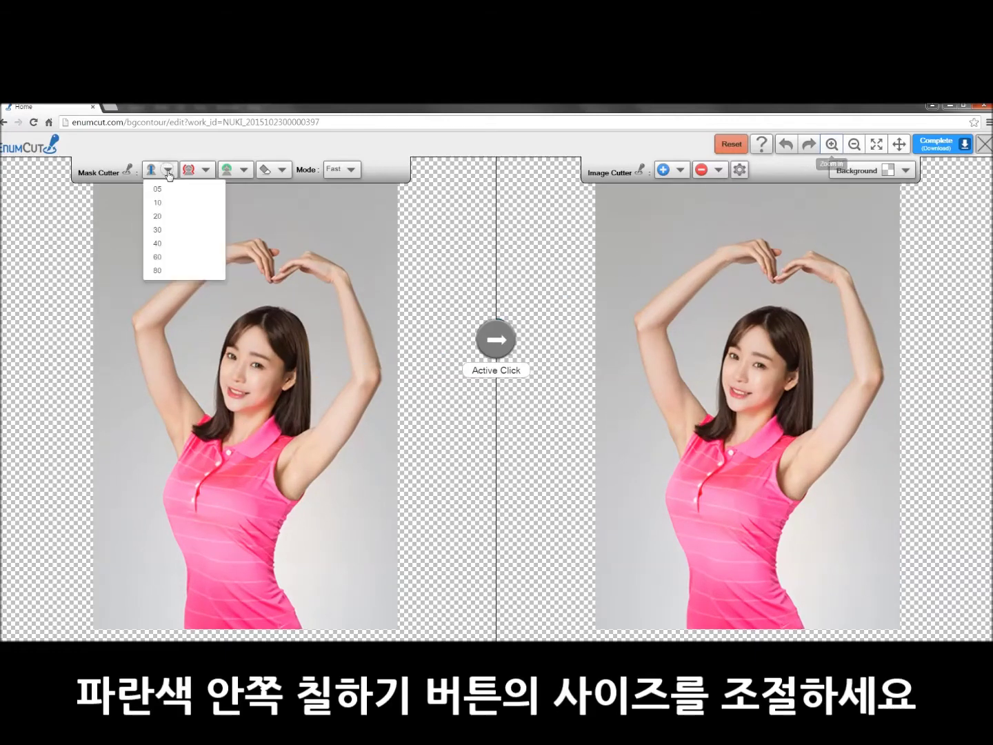
# - Paint blue keep strokes over her hair, shirt, upper arm and armpit, starting at brush size 30
pyautogui.click(159, 230)
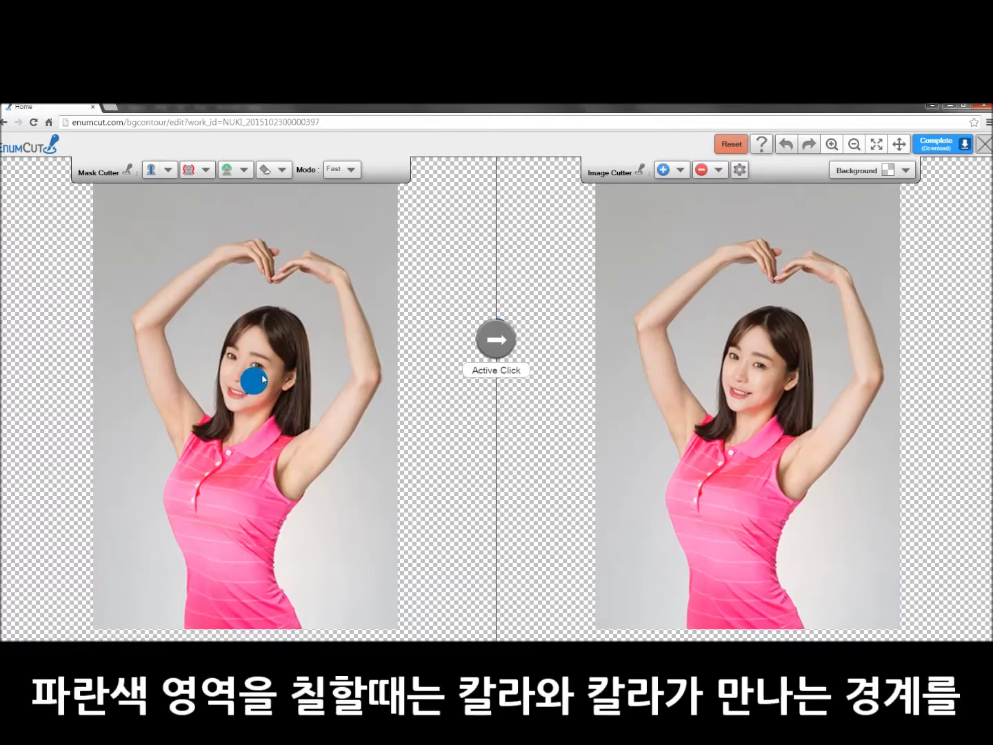
pyautogui.moveTo(275, 382); pyautogui.dragTo(245, 593)
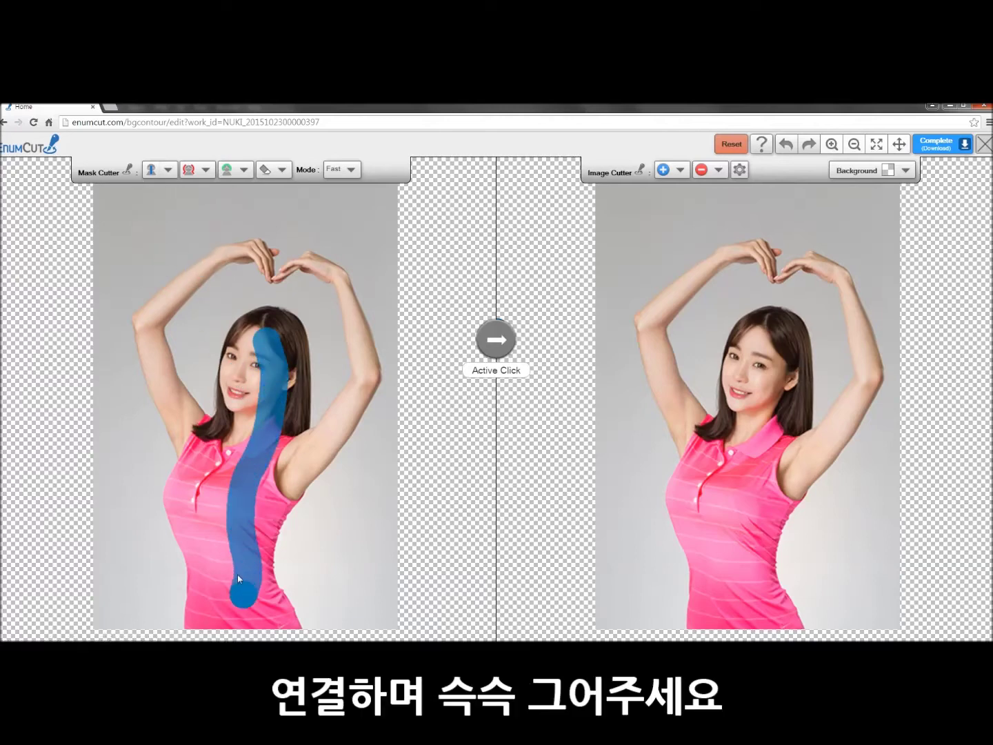
pyautogui.click(167, 170)
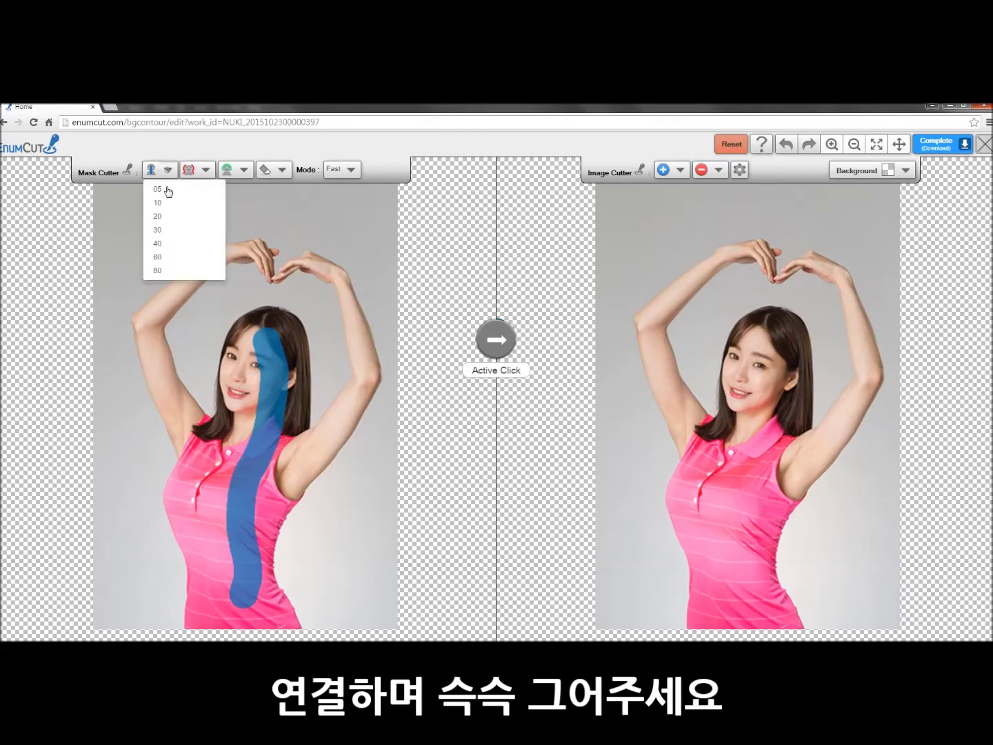
pyautogui.click(162, 230)
pyautogui.moveTo(184, 420); pyautogui.dragTo(159, 376)
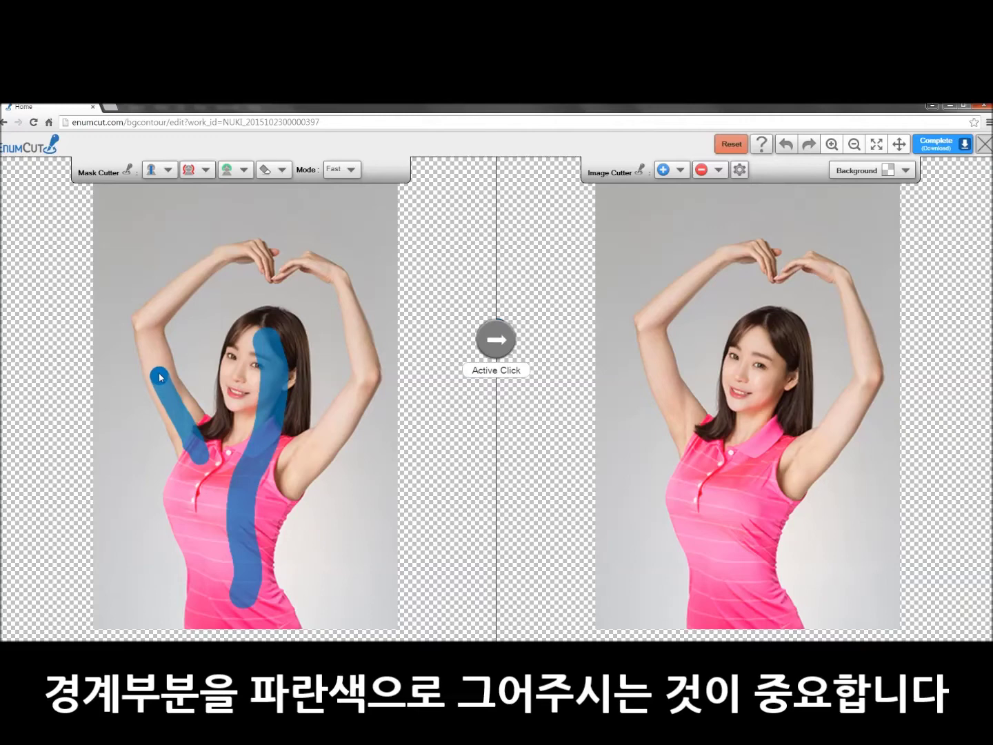
# - With a smaller blue brush, mark both raised hands, the forearm, upper arm and underarm
pyautogui.click(167, 170)
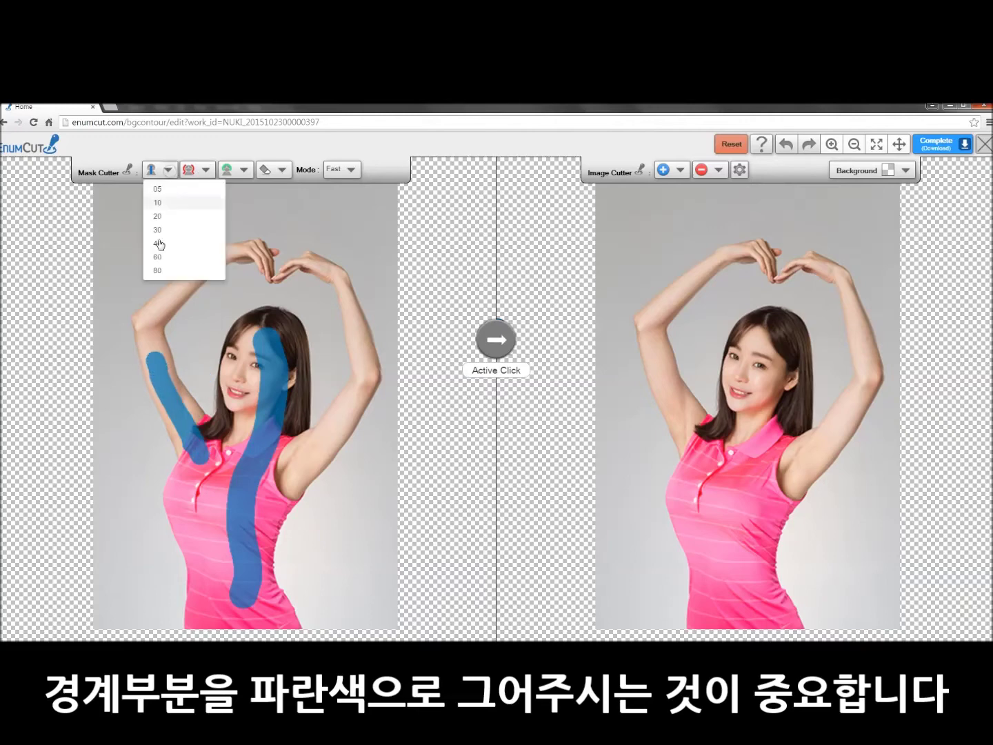
pyautogui.click(160, 202)
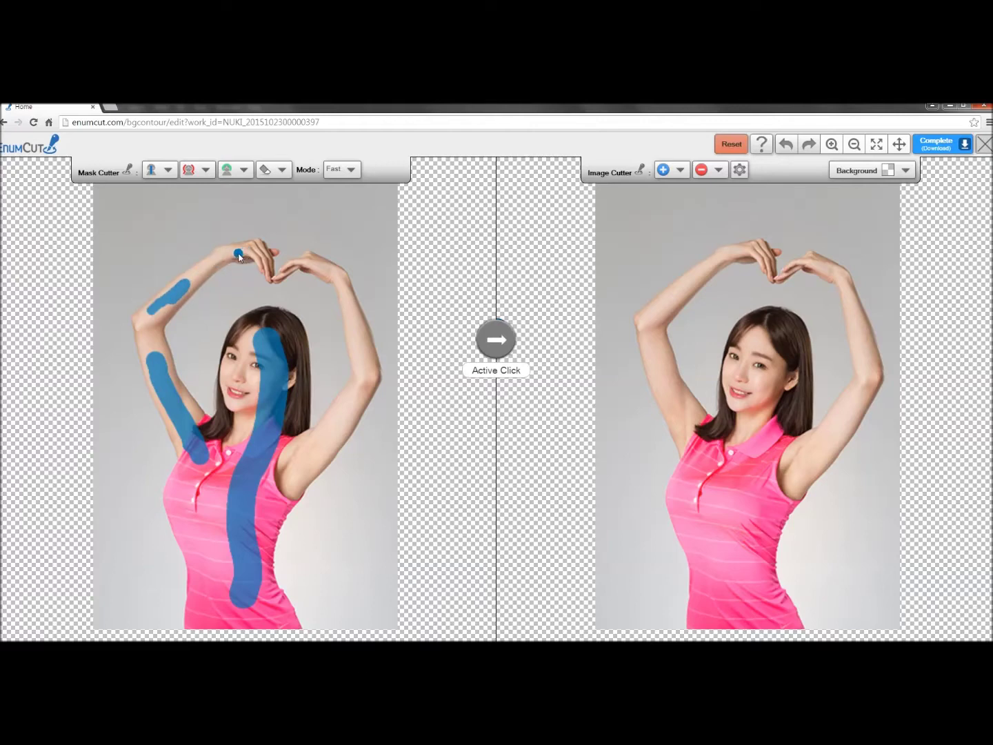
pyautogui.moveTo(252, 254); pyautogui.dragTo(257, 250)
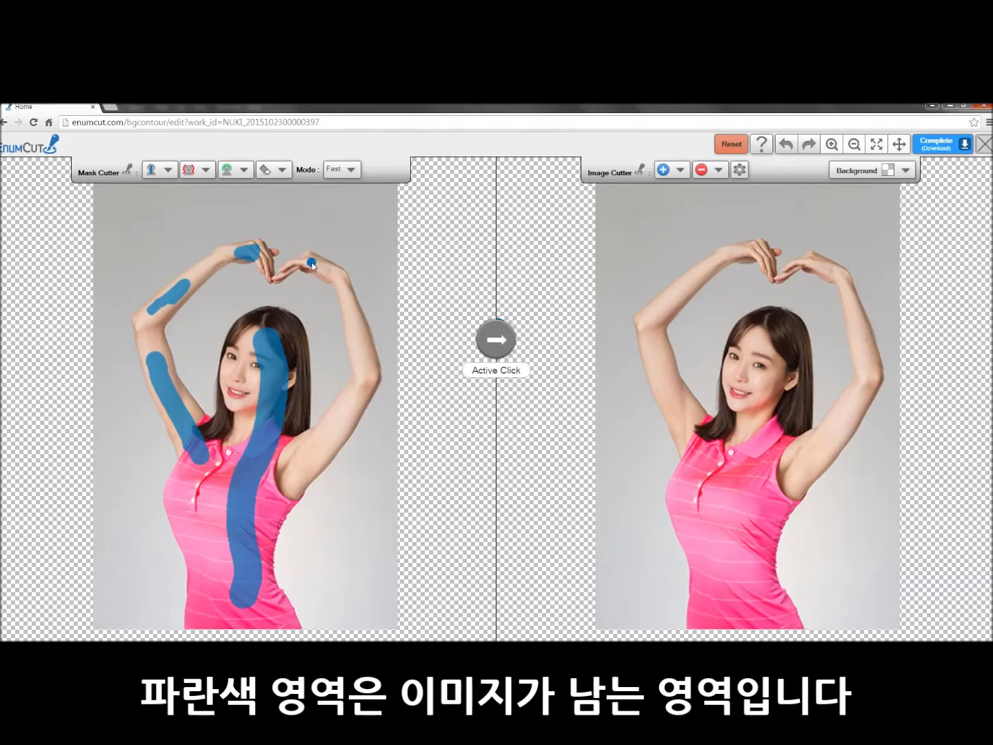
pyautogui.moveTo(315, 263)
pyautogui.mouseDown()
pyautogui.moveTo(304, 264)
pyautogui.moveTo(337, 278)
pyautogui.mouseUp()
pyautogui.moveTo(358, 332); pyautogui.dragTo(348, 305)
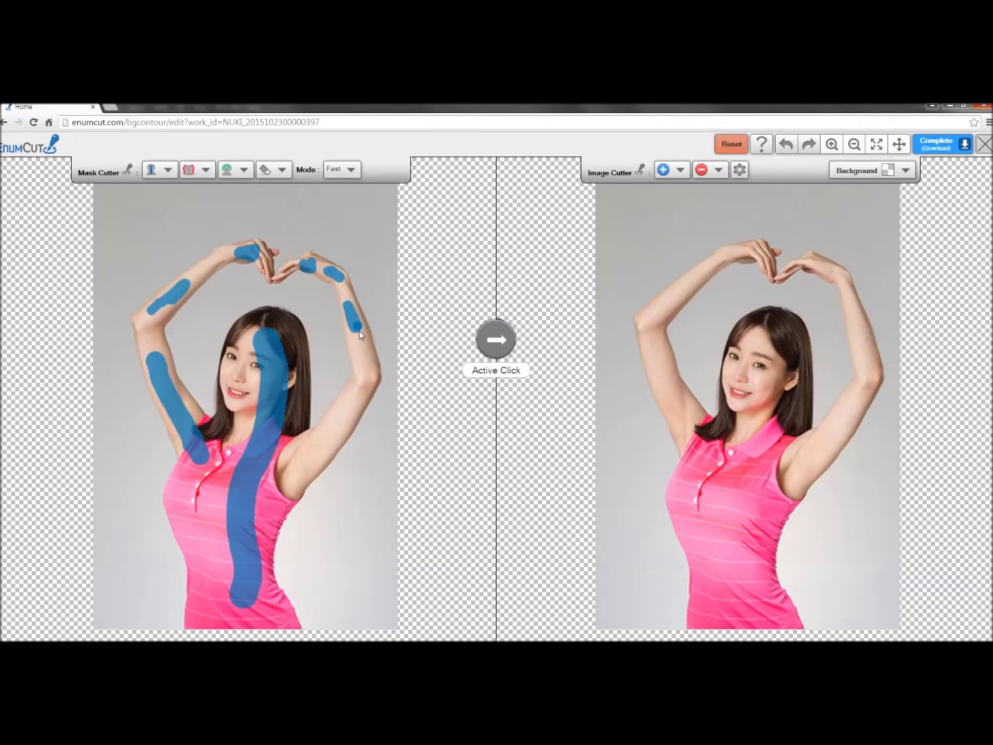
pyautogui.moveTo(329, 443); pyautogui.dragTo(349, 405)
pyautogui.moveTo(293, 461); pyautogui.dragTo(271, 491)
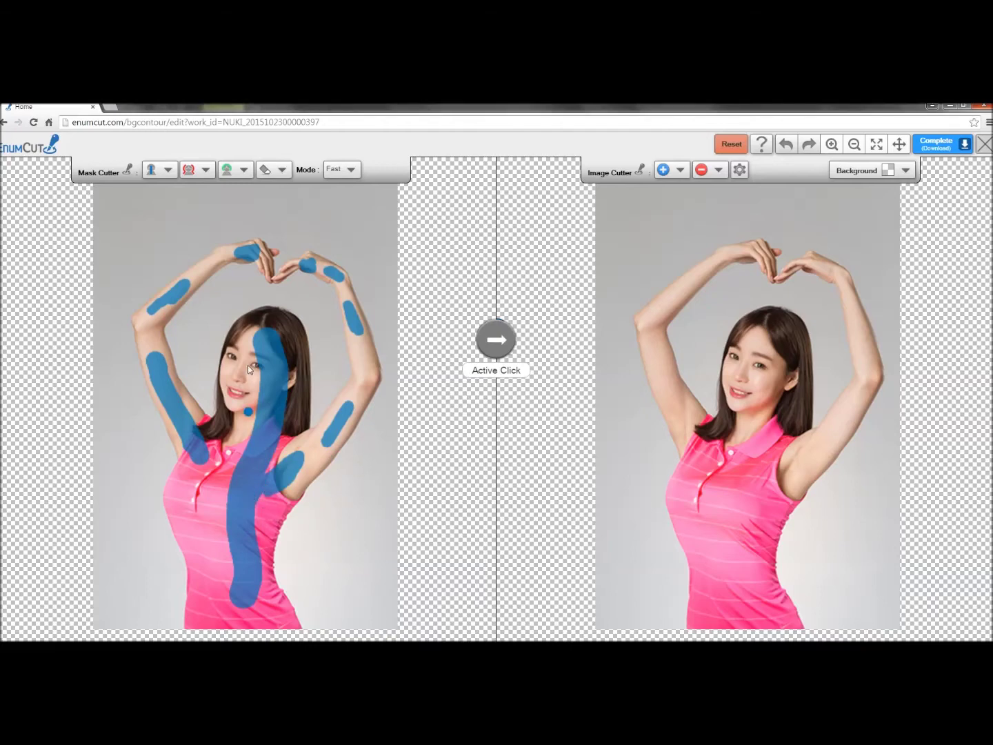
pyautogui.click(164, 171)
pyautogui.click(163, 201)
# - Mark the grey background on both sides of her with large red removal strokes
pyautogui.click(210, 178)
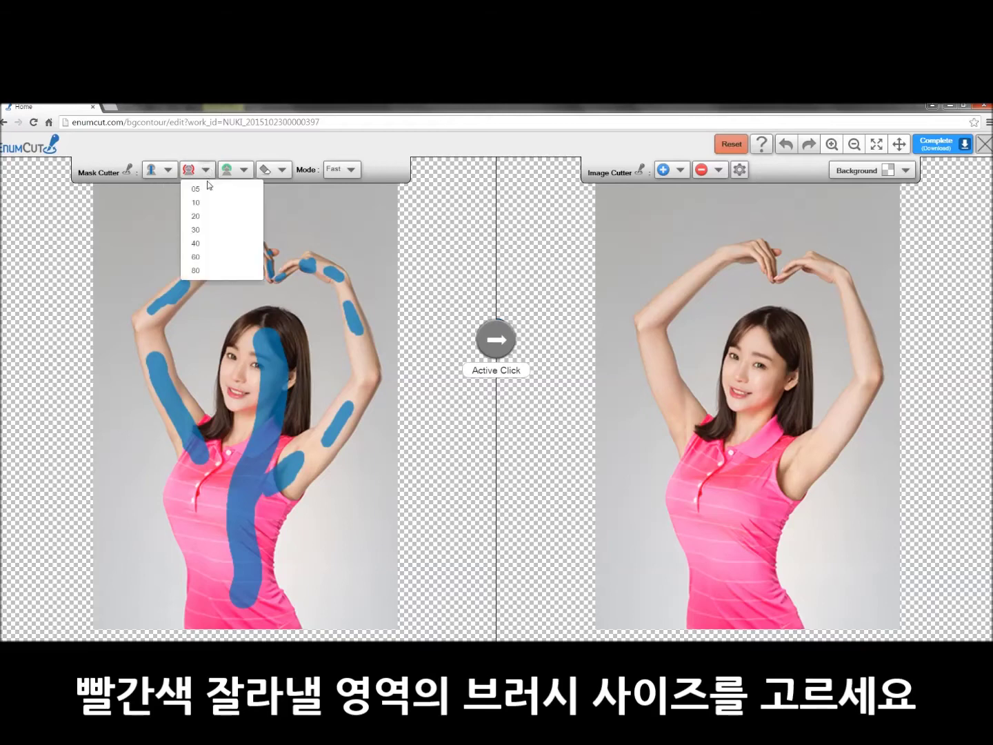
pyautogui.click(205, 249)
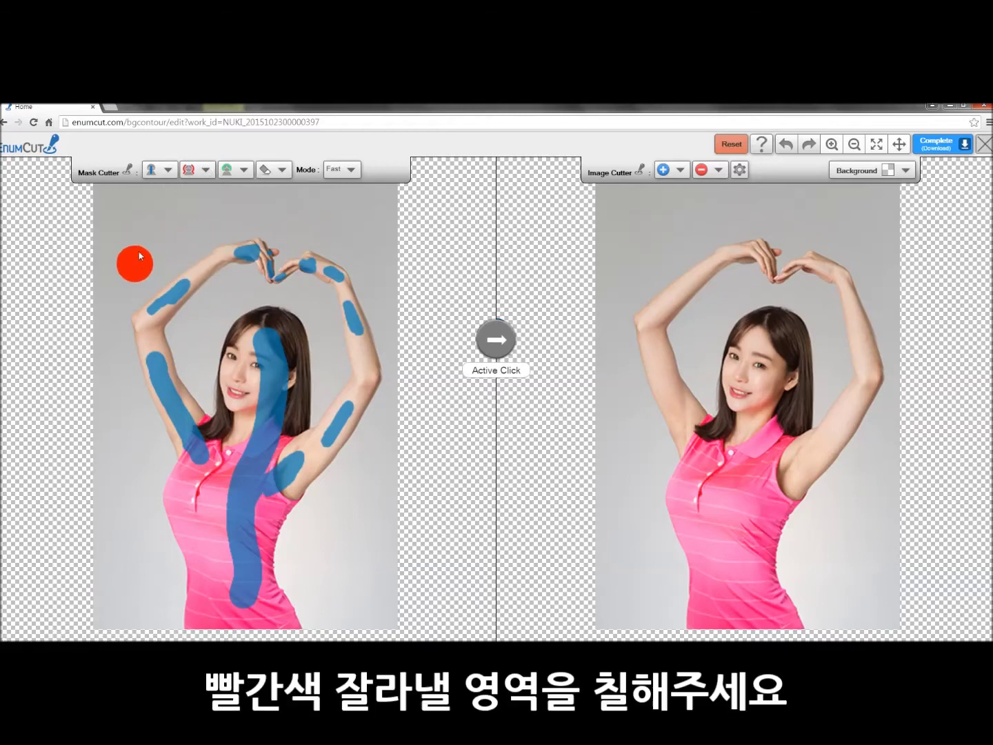
pyautogui.moveTo(127, 234); pyautogui.dragTo(114, 582)
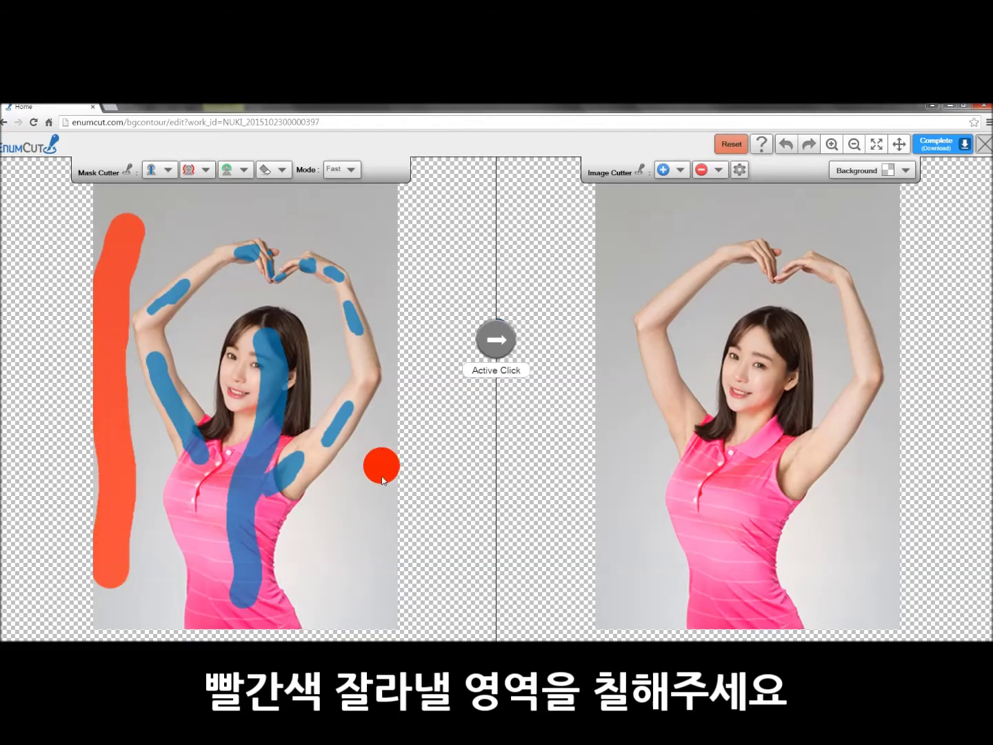
pyautogui.moveTo(384, 453)
pyautogui.mouseDown()
pyautogui.moveTo(346, 540)
pyautogui.moveTo(359, 613)
pyautogui.mouseUp()
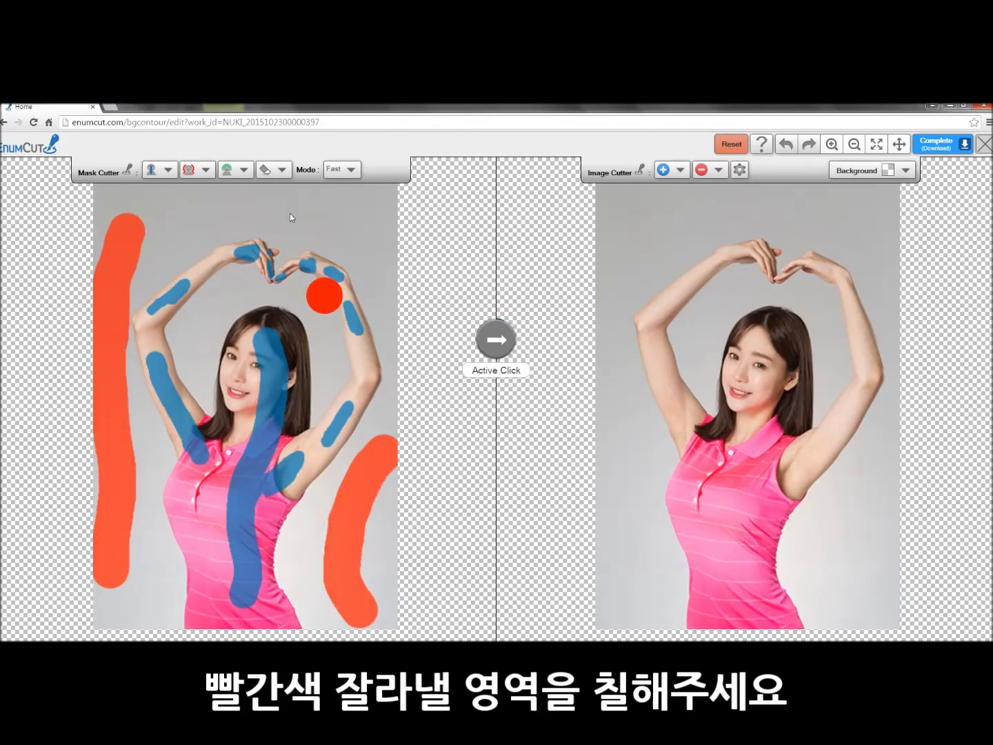
# - With a size-20 red brush, mark the gap beside her head as background
pyautogui.click(205, 170)
pyautogui.click(197, 216)
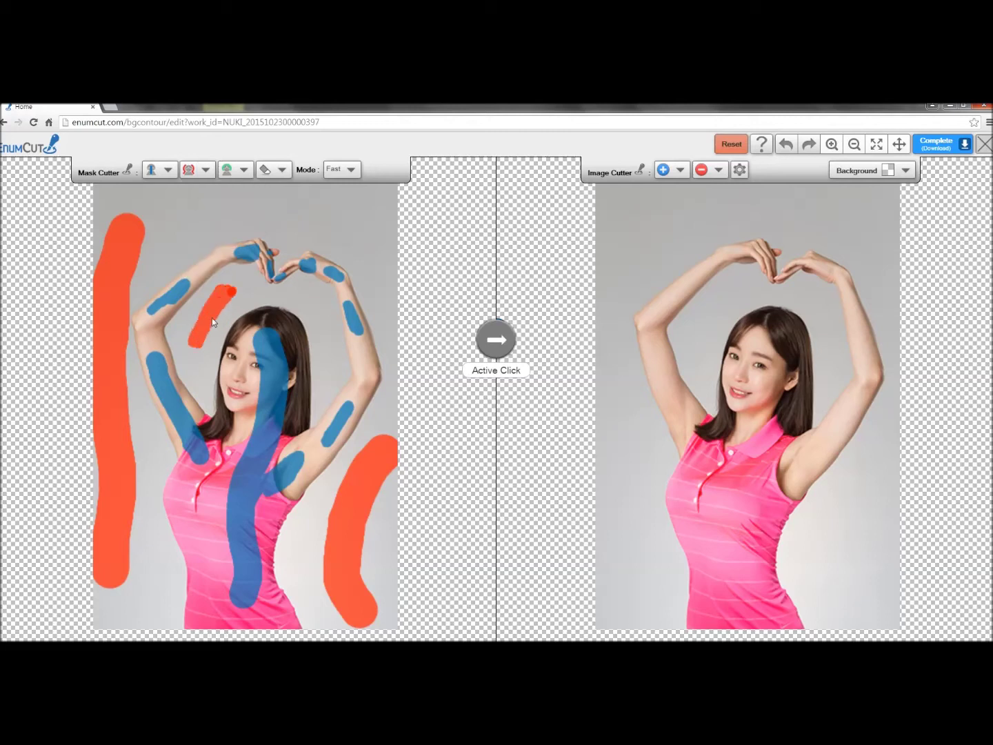
pyautogui.moveTo(309, 298); pyautogui.dragTo(324, 334)
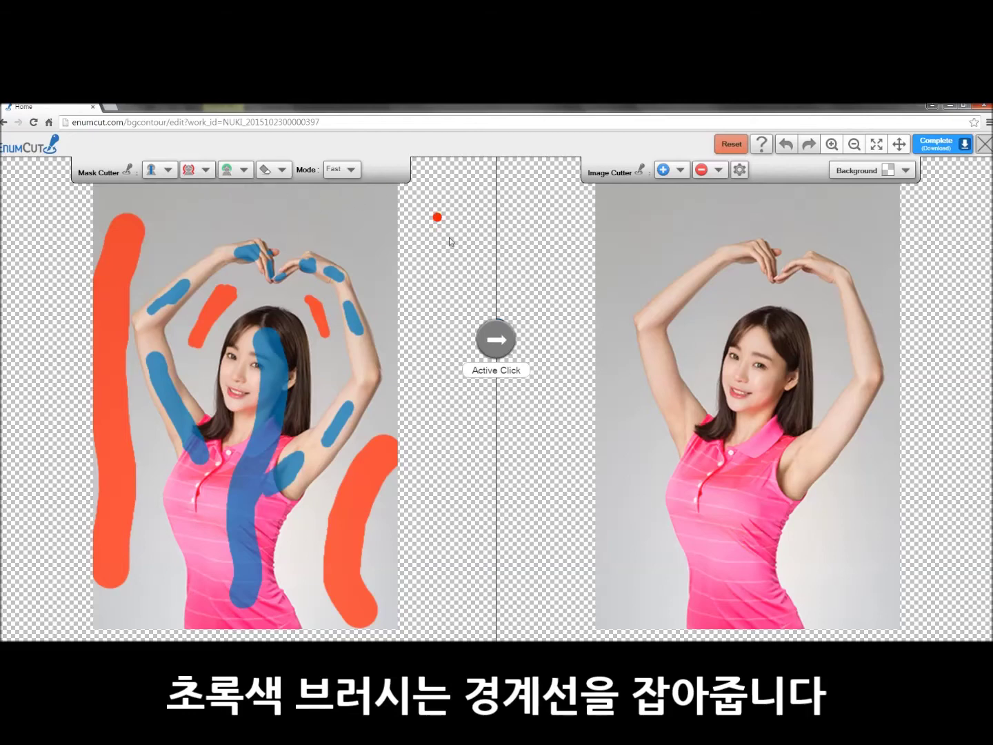
# - Set the green edge brush to size 10 and trace the raised arms and joined hands
pyautogui.click(244, 170)
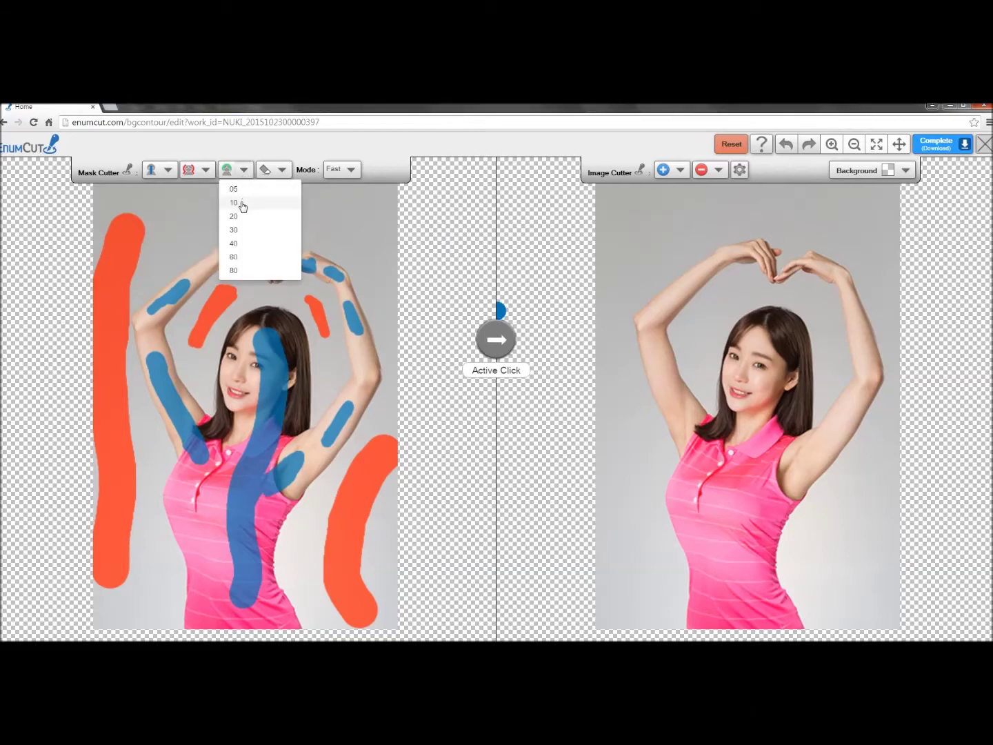
pyautogui.click(242, 205)
pyautogui.click(244, 176)
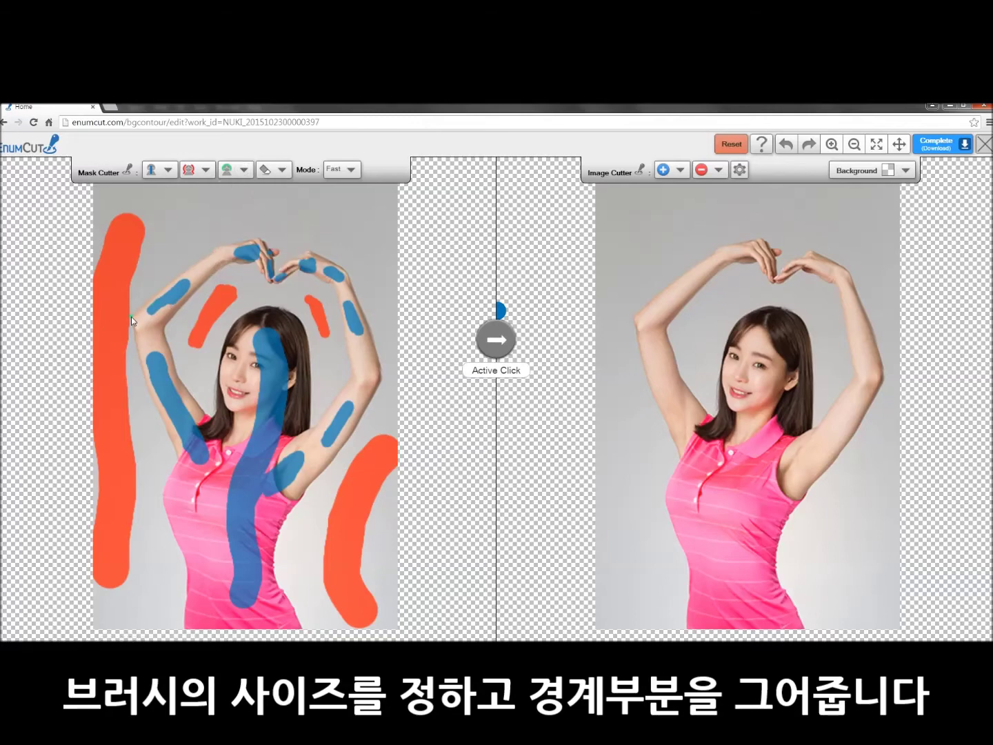
pyautogui.moveTo(152, 300); pyautogui.dragTo(198, 261)
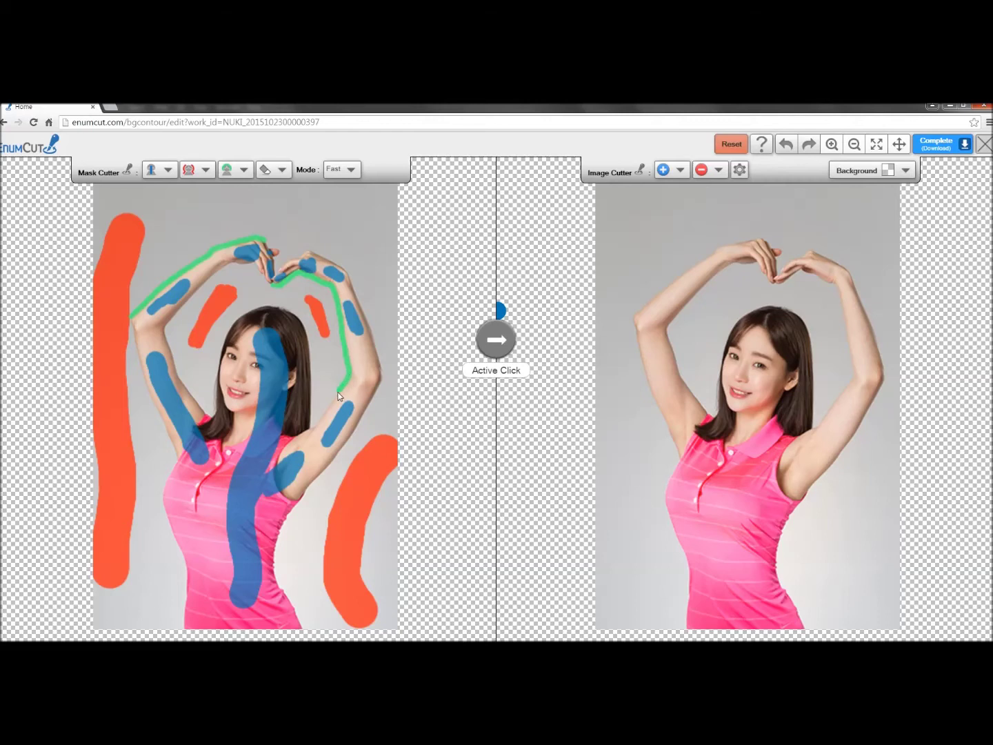
pyautogui.moveTo(320, 415); pyautogui.dragTo(314, 423)
# - Continue the green boundary along the hair edge and down the left side of her body
pyautogui.click(216, 412)
pyautogui.moveTo(215, 410)
pyautogui.mouseDown()
pyautogui.moveTo(222, 350)
pyautogui.moveTo(263, 309)
pyautogui.moveTo(307, 330)
pyautogui.mouseUp()
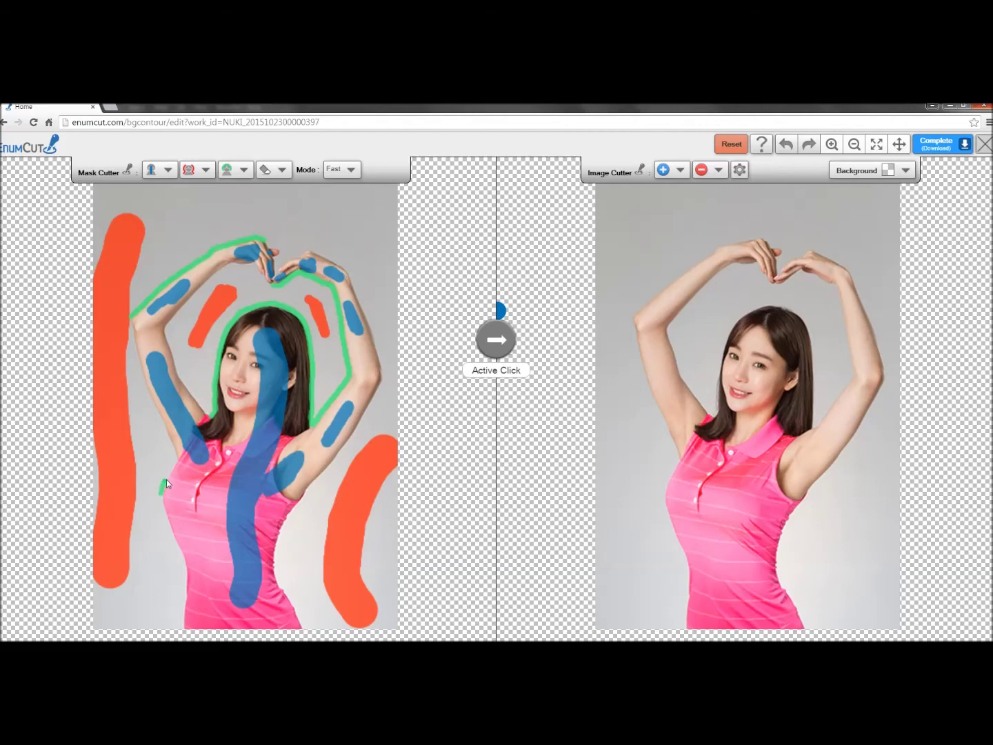
pyautogui.moveTo(168, 439); pyautogui.dragTo(143, 377)
pyautogui.click(357, 436)
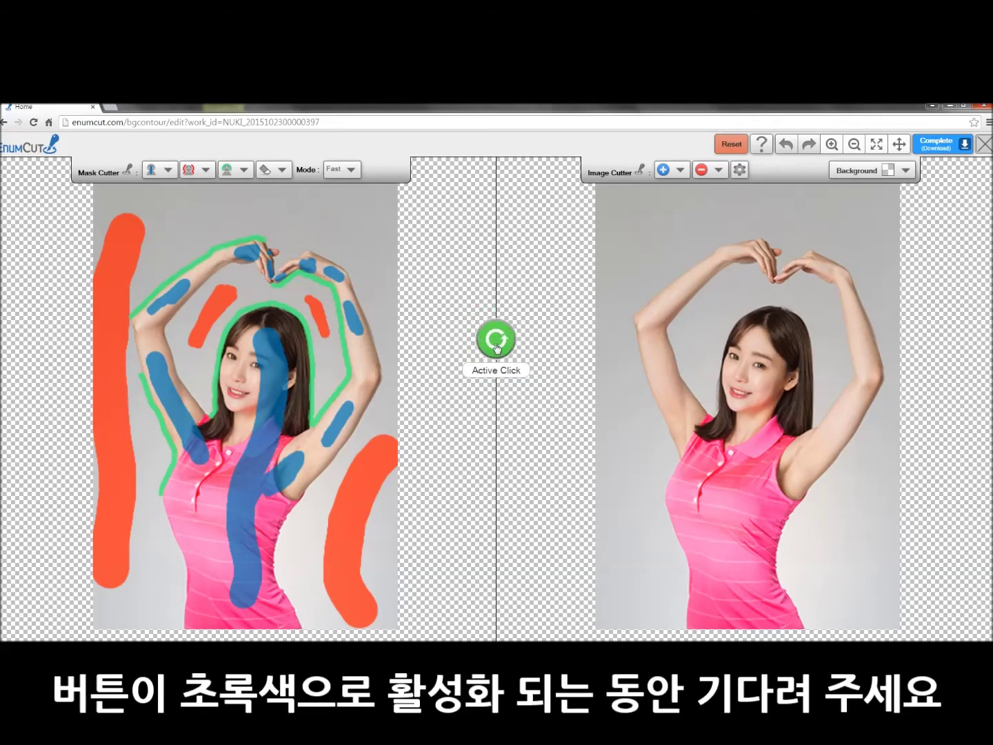
# - Run the background removal with the Active Click arrow
pyautogui.click(496, 345)
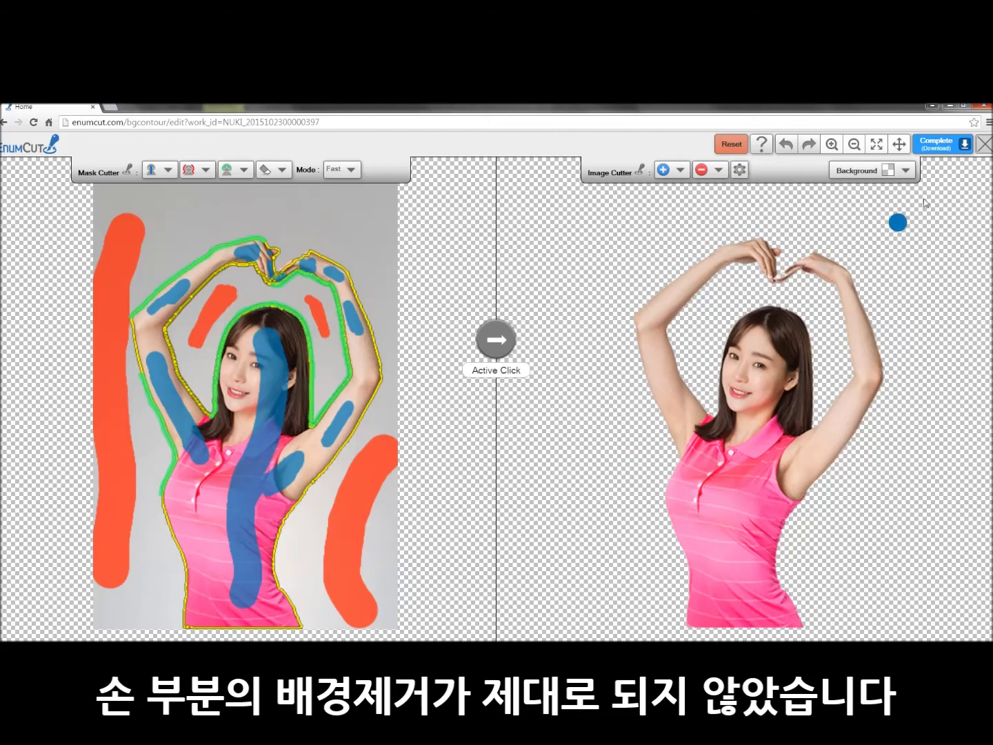
# - Preview the cutout on magenta, then on cyan, and zoom in to check the edges
pyautogui.click(906, 173)
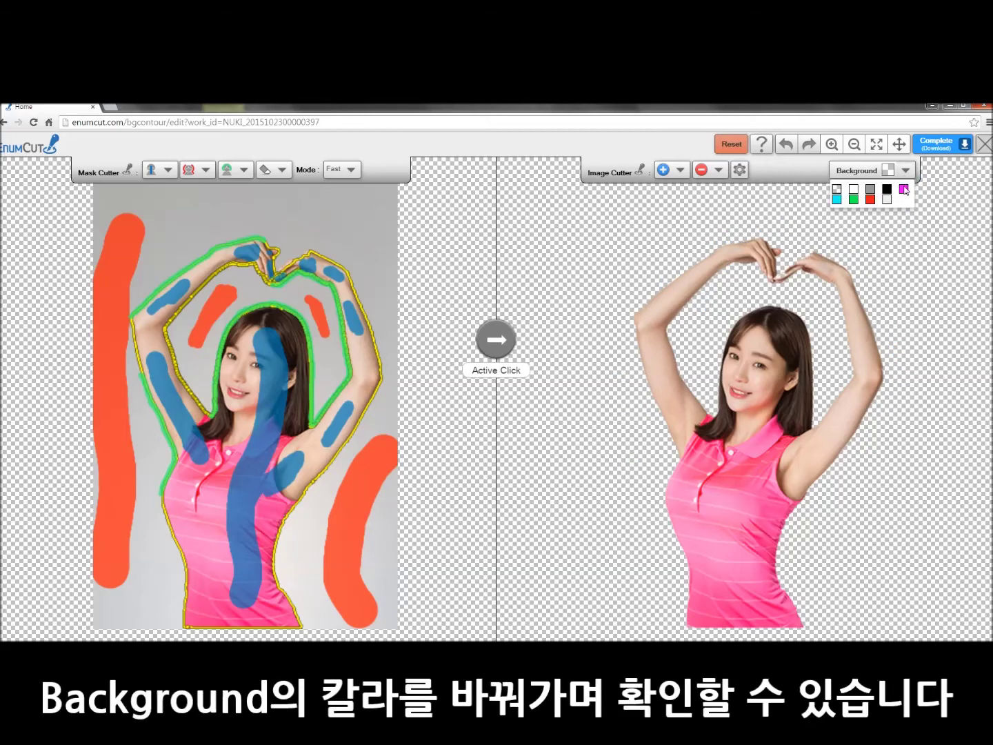
pyautogui.click(903, 189)
pyautogui.click(905, 171)
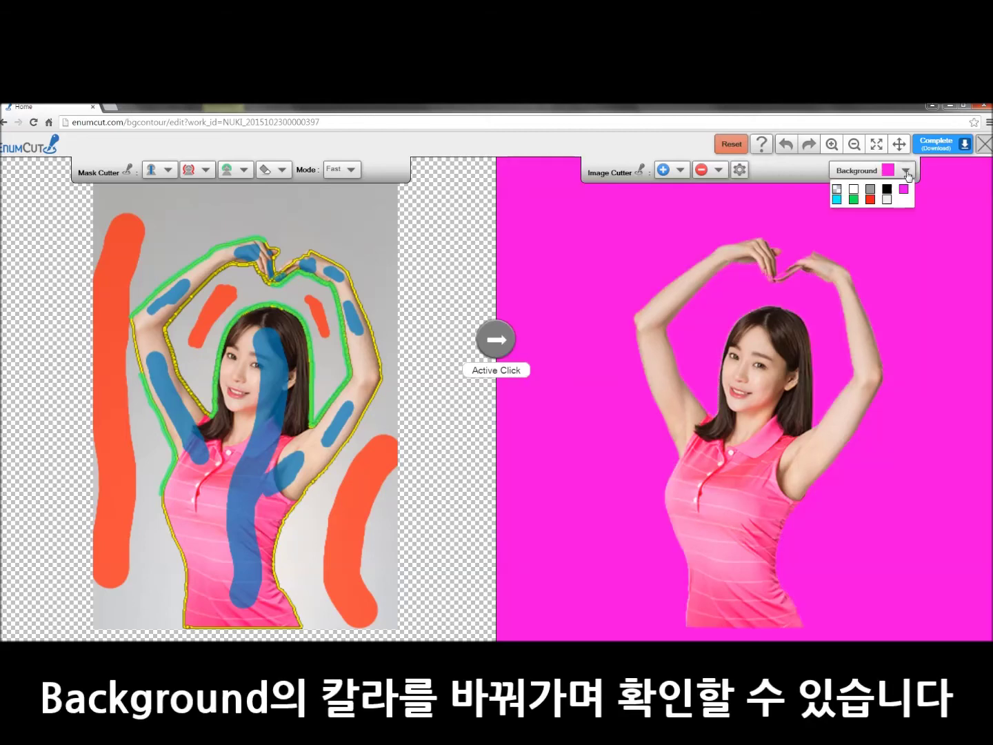
pyautogui.click(837, 200)
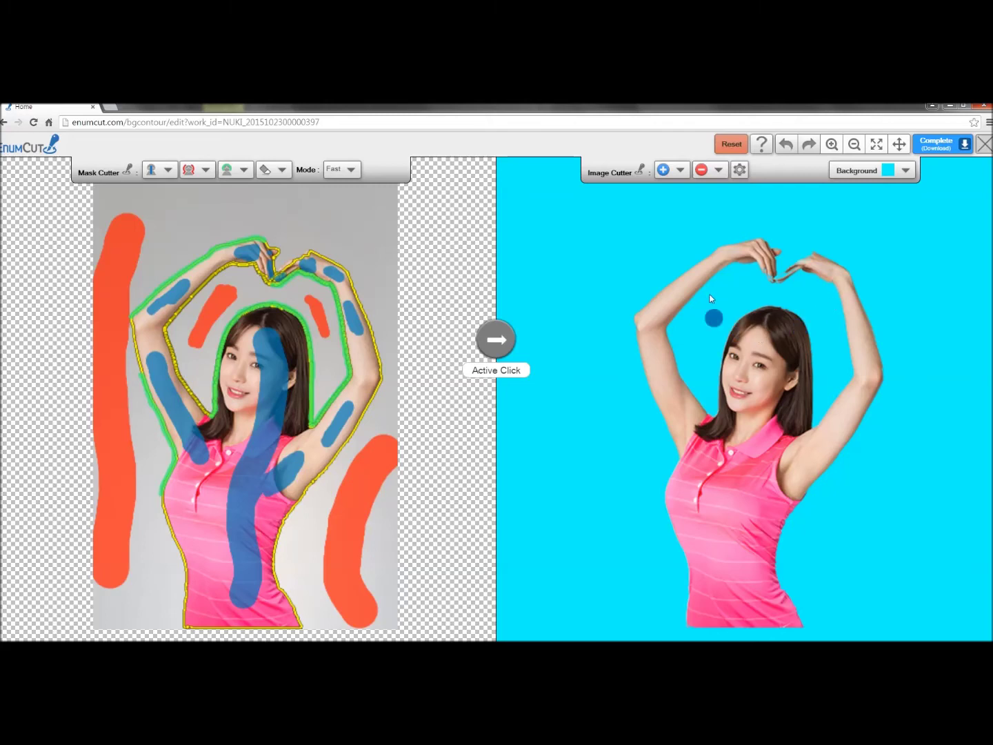
pyautogui.click(831, 145)
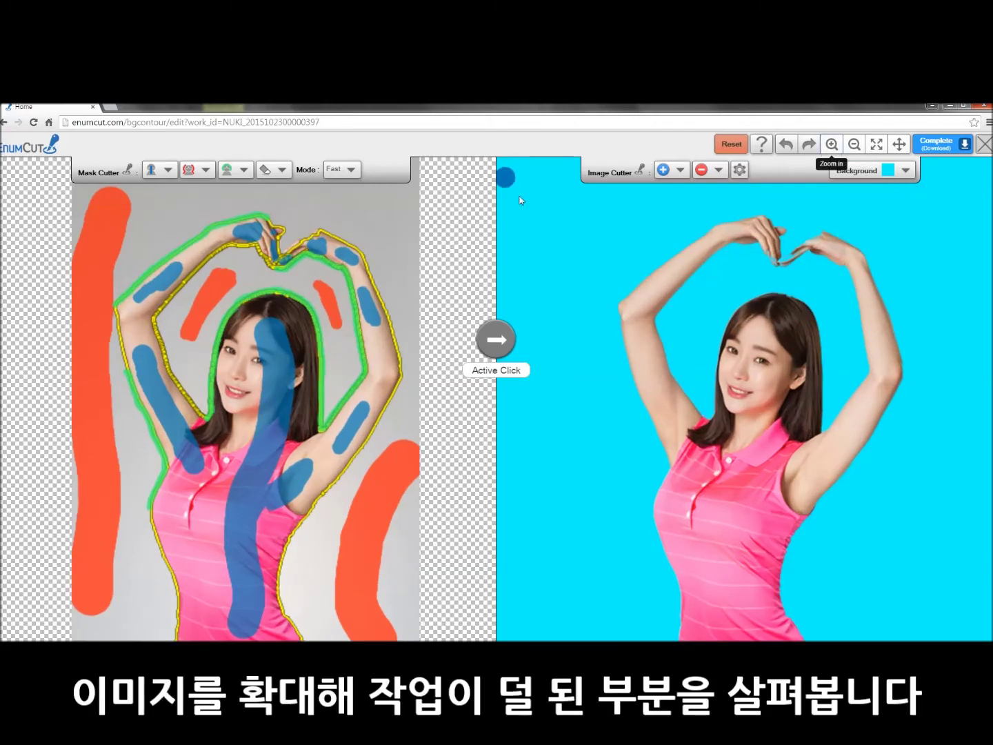
# - Restore the joined hands with blue Image Cutter strokes, then return the preview to a transparent background
pyautogui.click(680, 170)
pyautogui.click(677, 196)
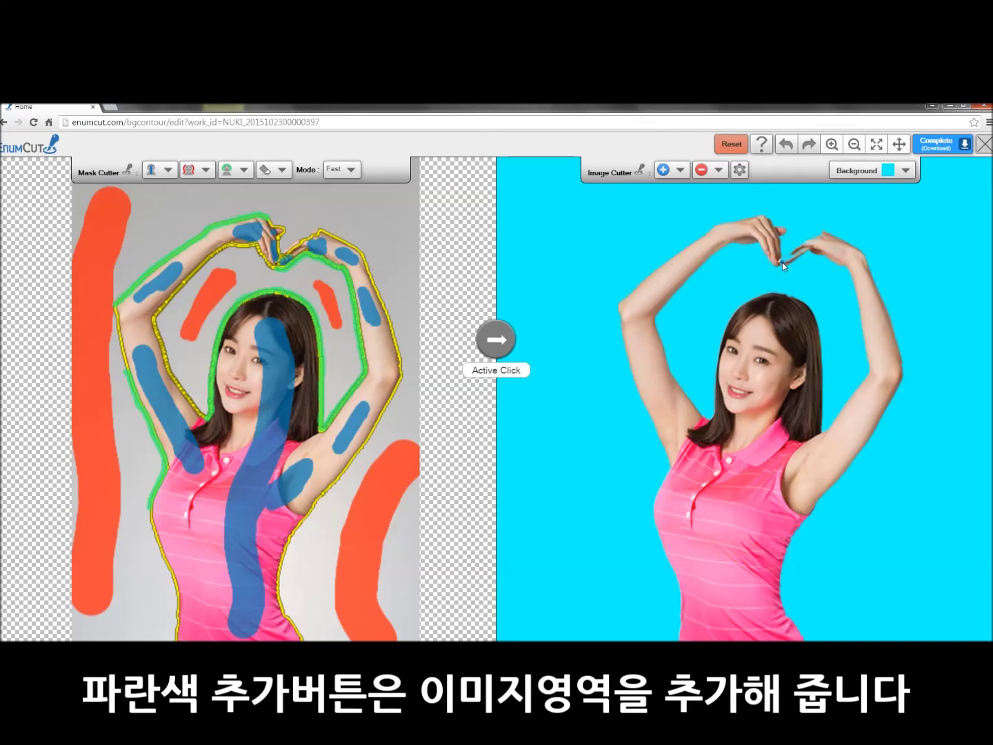
pyautogui.moveTo(782, 262); pyautogui.dragTo(792, 253)
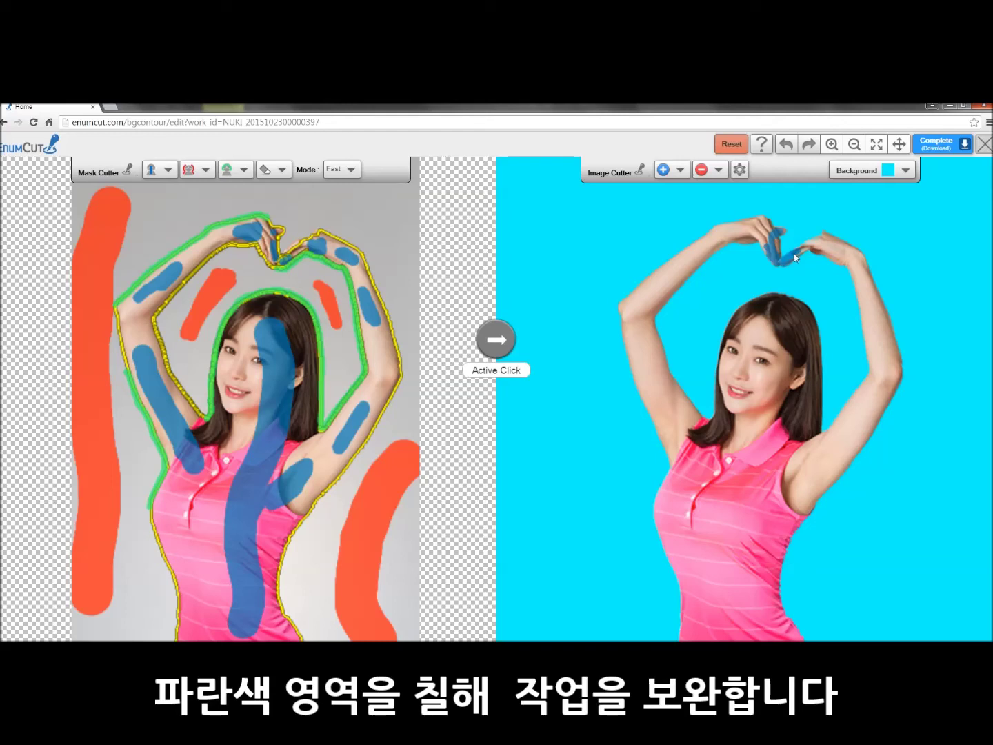
pyautogui.moveTo(793, 254); pyautogui.dragTo(806, 243)
pyautogui.moveTo(822, 233); pyautogui.dragTo(818, 235)
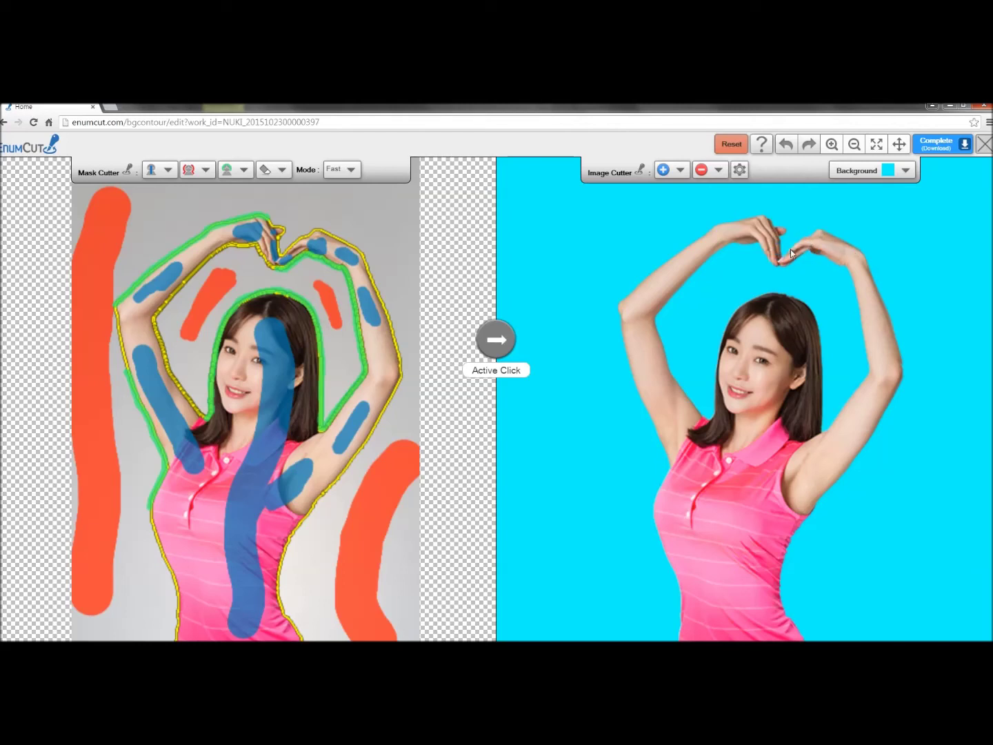
pyautogui.click(906, 171)
pyautogui.click(836, 191)
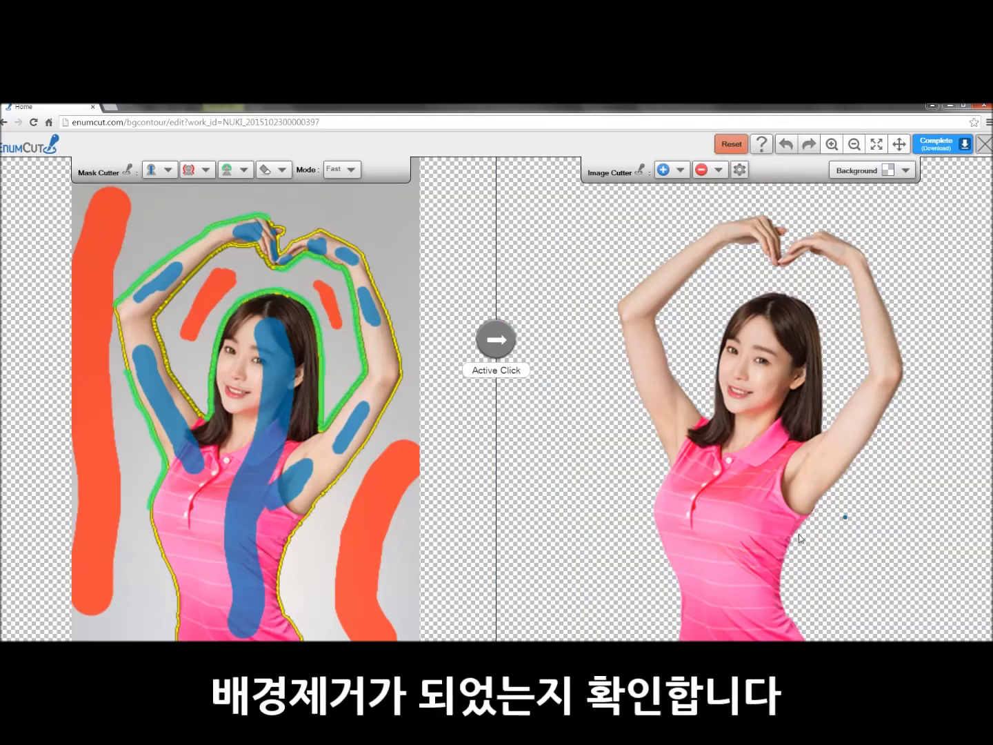
# - Zoom out three steps and finish the cutout with Complete (Download)
pyautogui.click(855, 145)
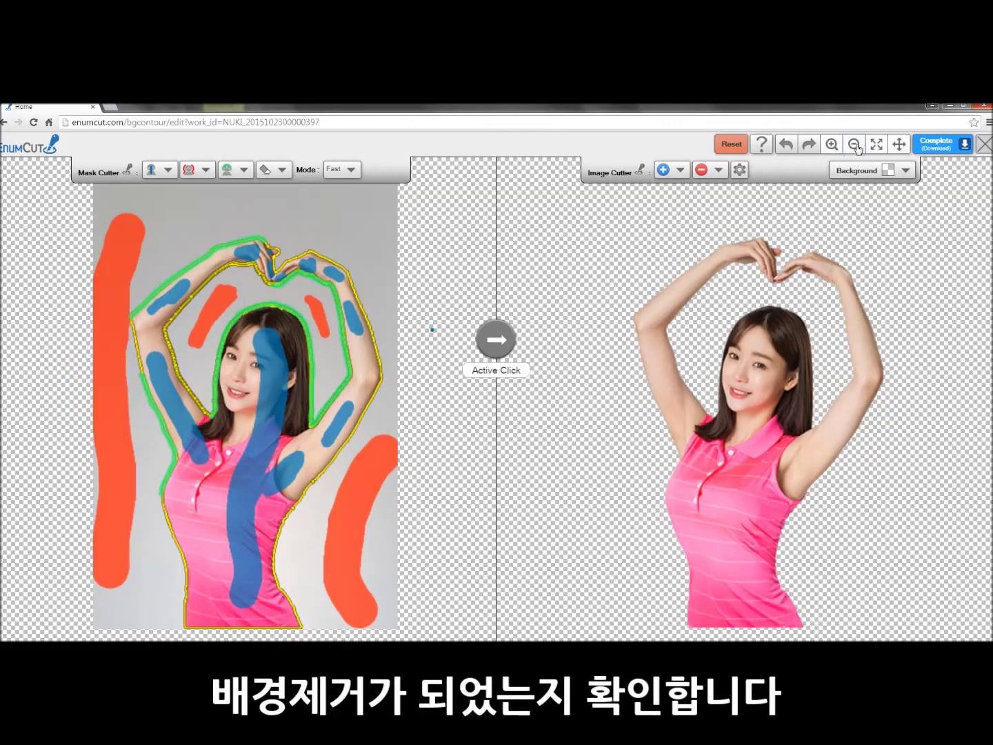
pyautogui.click(855, 145)
pyautogui.click(855, 146)
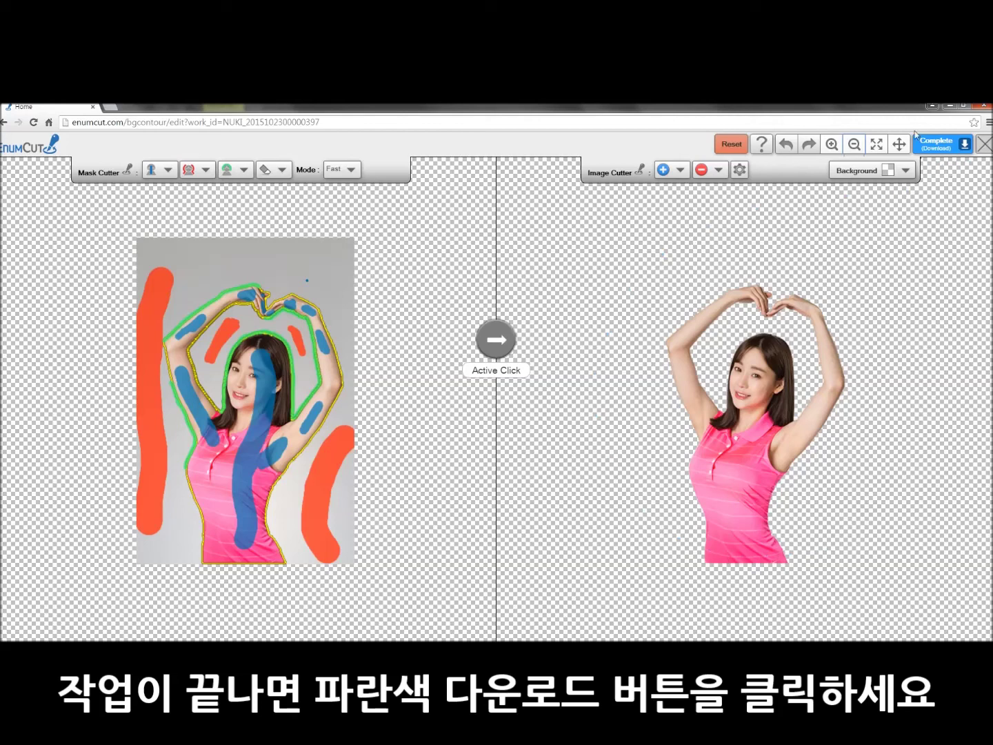
pyautogui.click(952, 147)
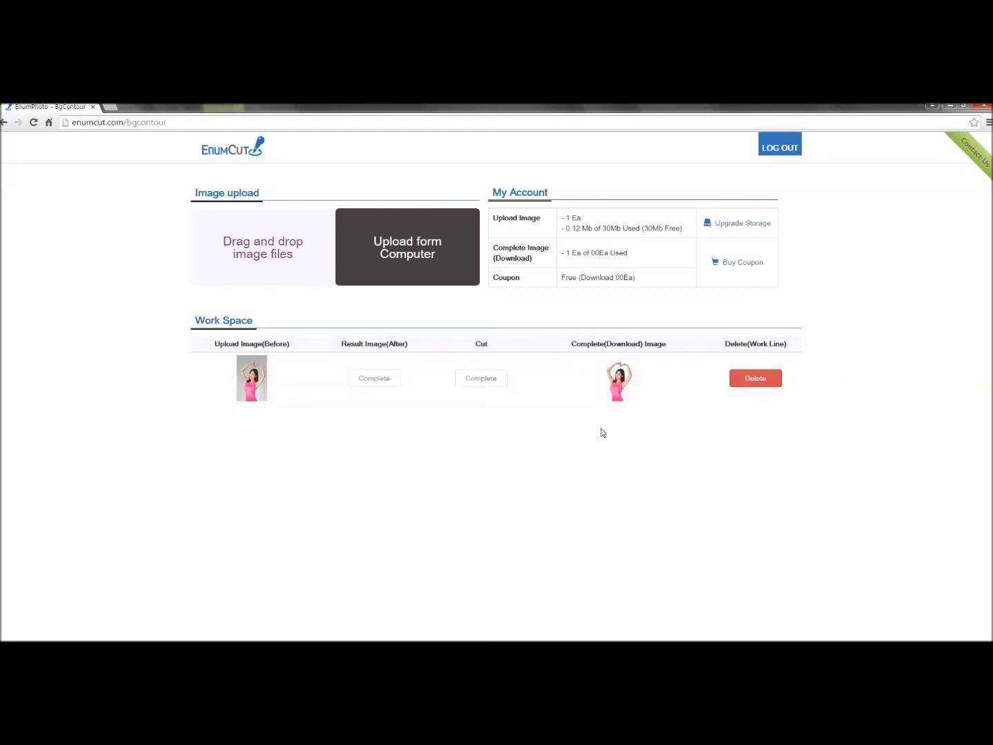
# - Download the completed cutout as girl.png and open the downloaded file
pyautogui.click(622, 380)
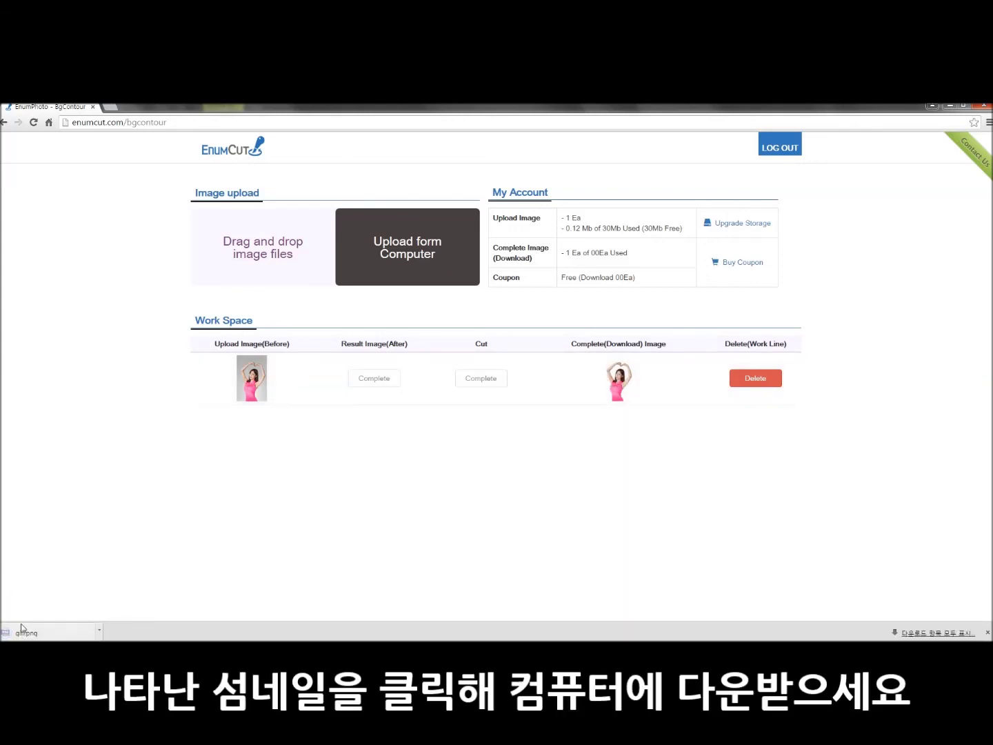
pyautogui.click(62, 633)
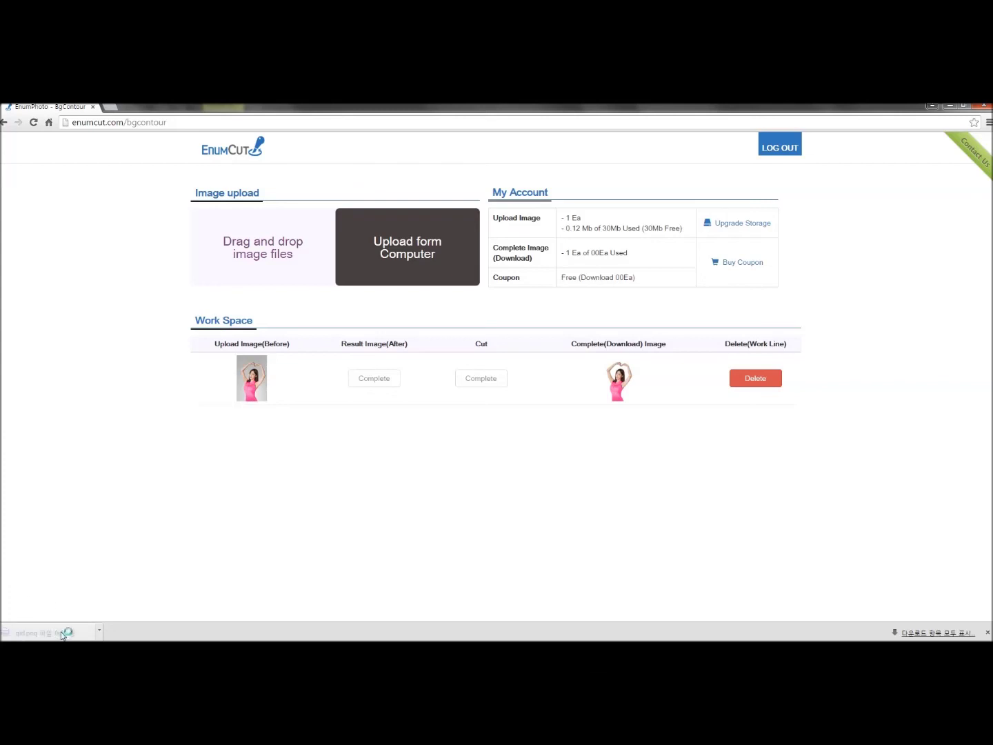